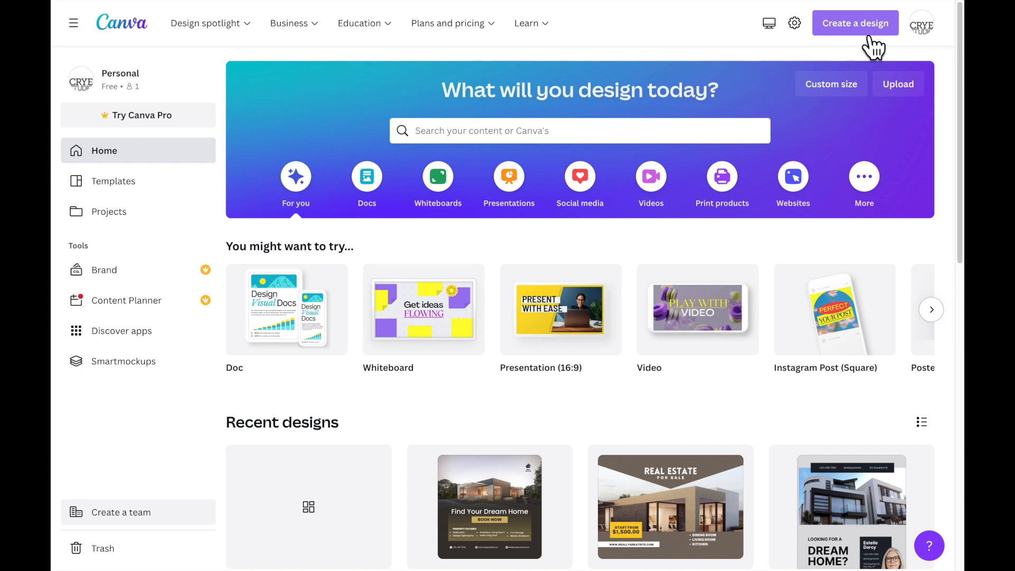
# - Create a blank custom-size design measuring 1000 × 1000 px
pyautogui.click(869, 37)
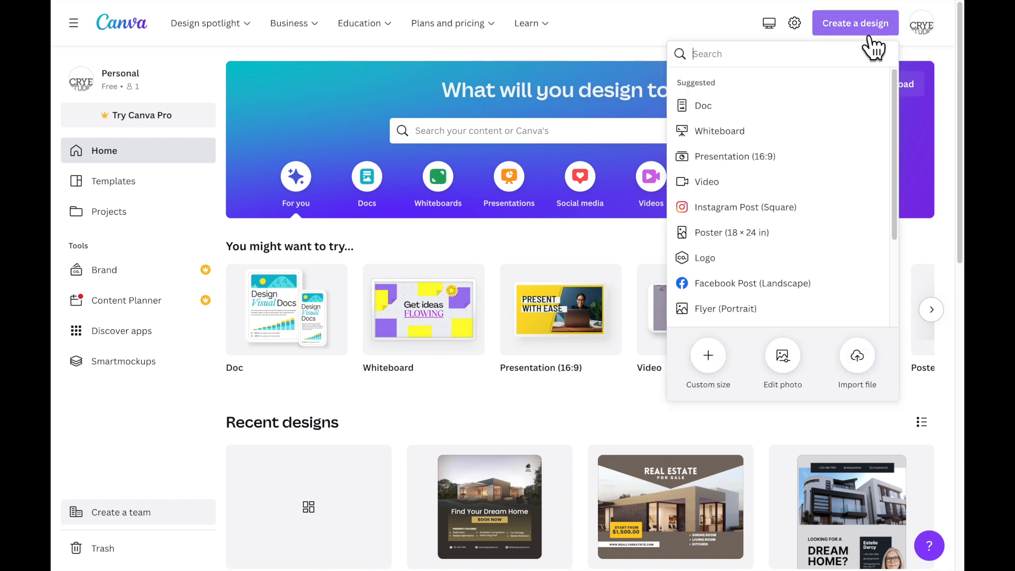
pyautogui.click(715, 365)
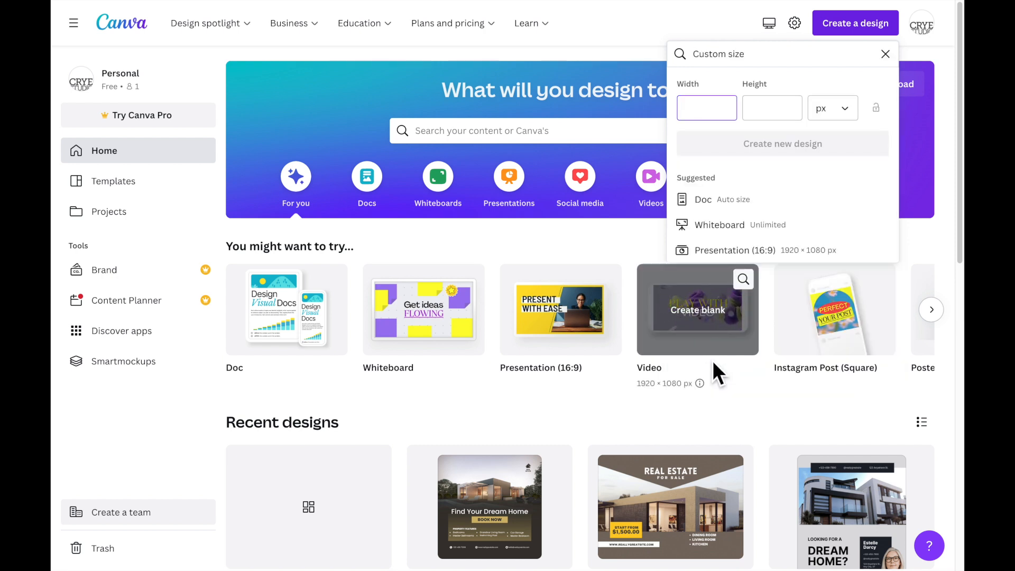
pyautogui.write('1000')
pyautogui.click(777, 112)
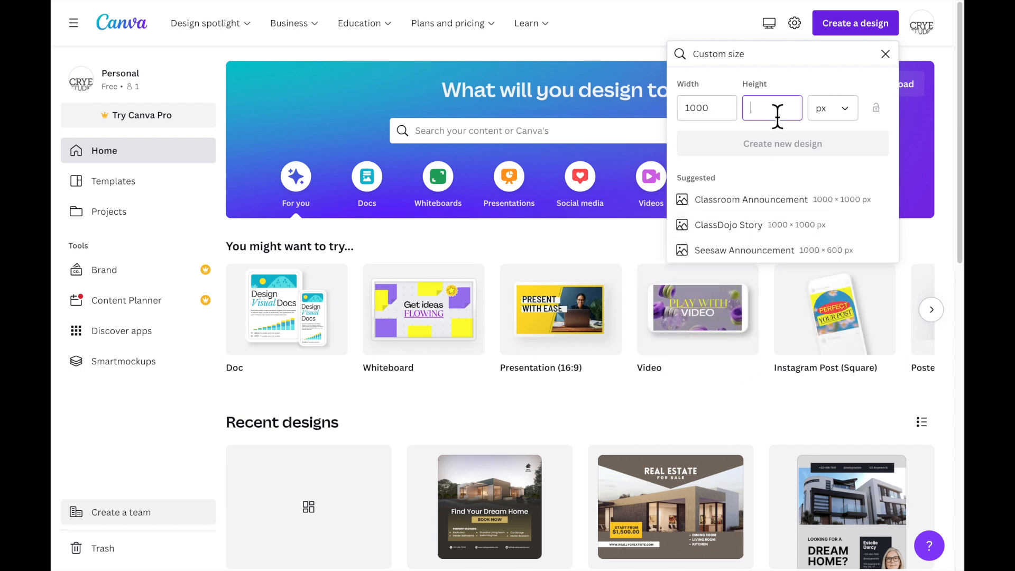
pyautogui.write('1000')
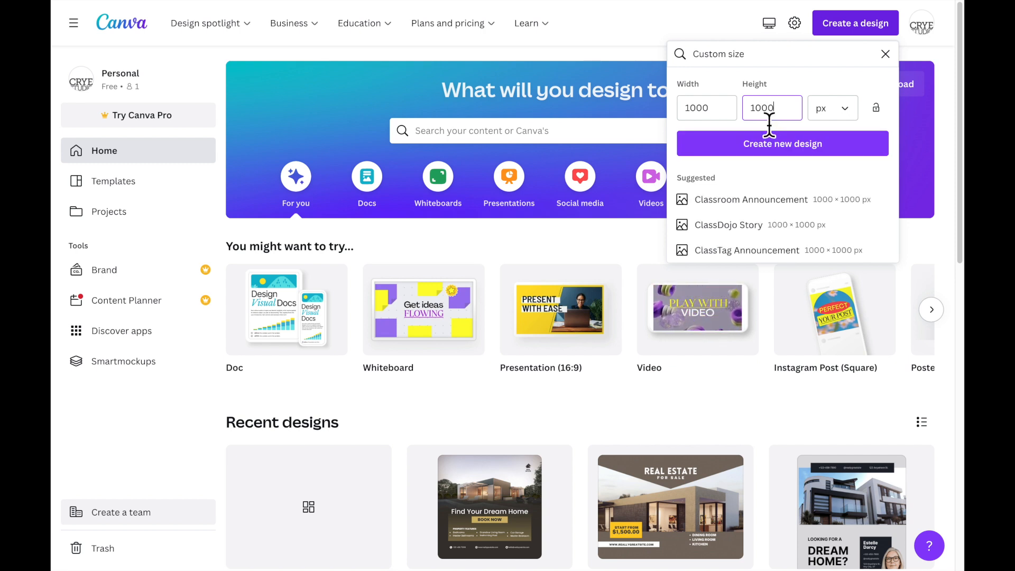
pyautogui.click(773, 147)
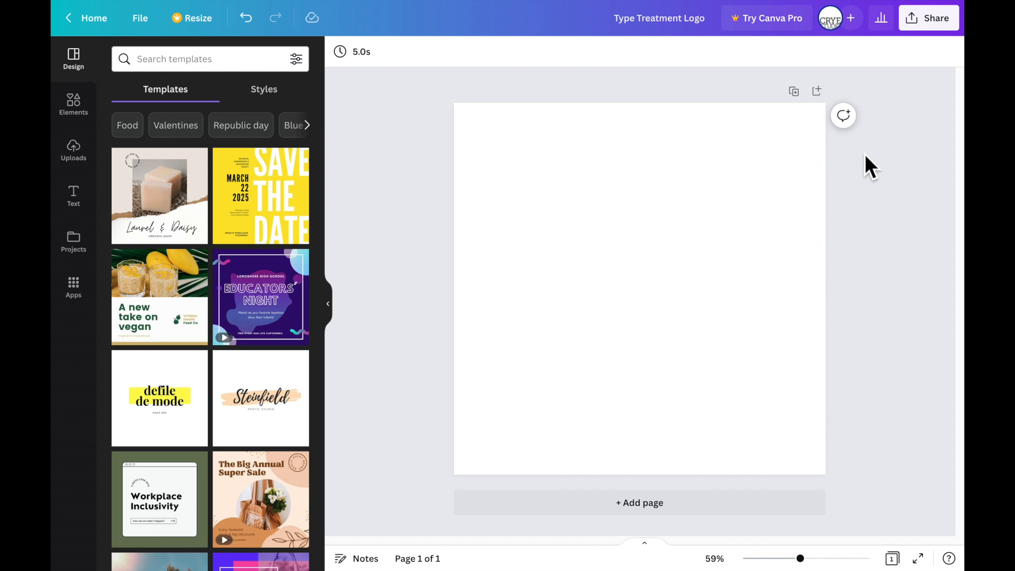
# - Add three separate heading text boxes stacked on the page, reading "Sweet", "and" and "Salty"
pyautogui.click(78, 202)
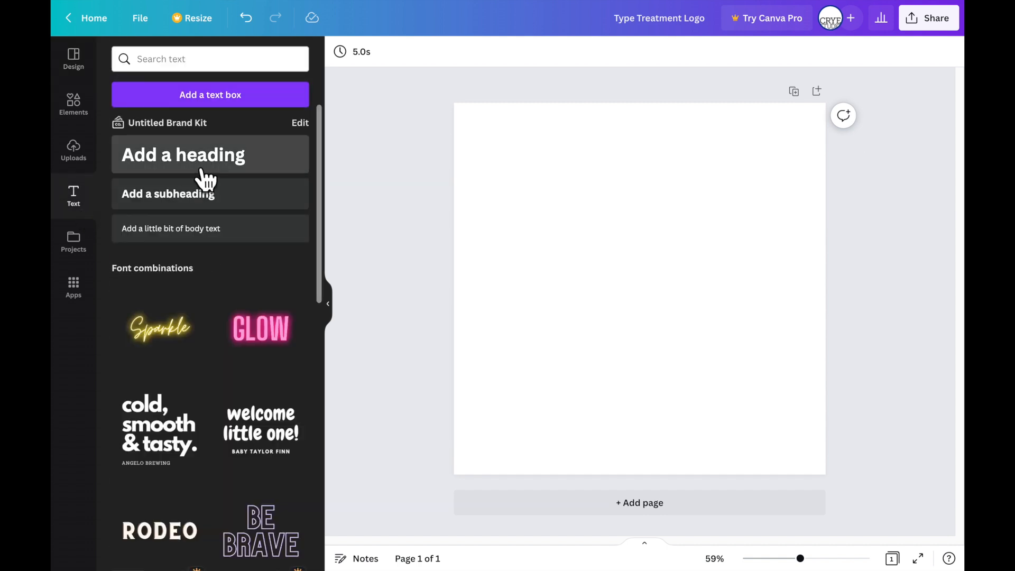
pyautogui.click(200, 168)
pyautogui.write('Sweet')
pyautogui.moveTo(666, 313); pyautogui.dragTo(660, 338)
pyautogui.doubleClick(664, 296)
pyautogui.write('and')
pyautogui.doubleClick(660, 339)
pyautogui.write('Salty')
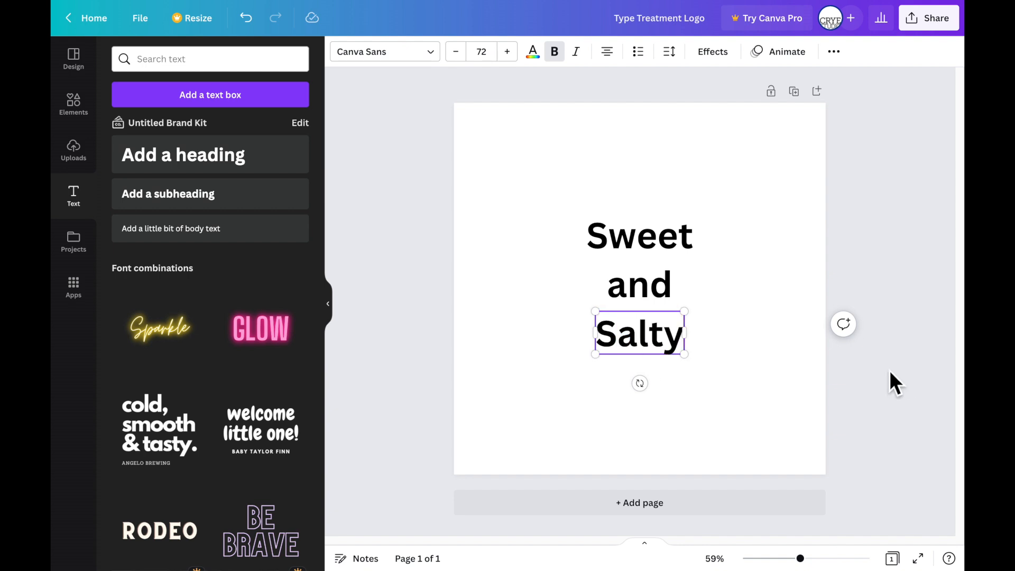
pyautogui.click(889, 370)
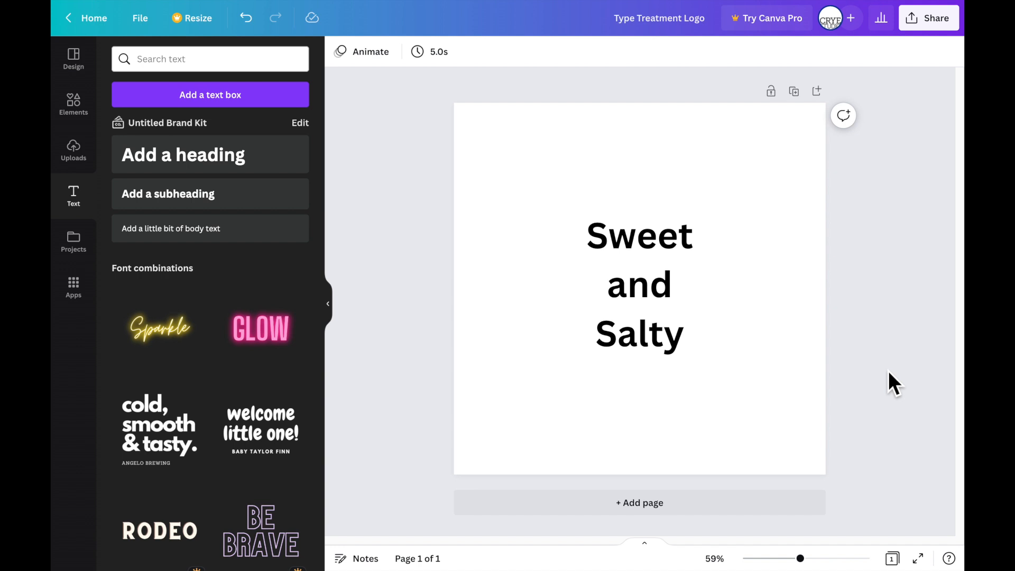
# - Set the "Sweet" text to the Libre Baskerville font and rewrite it in capitals as "SWEET"
pyautogui.click(683, 233)
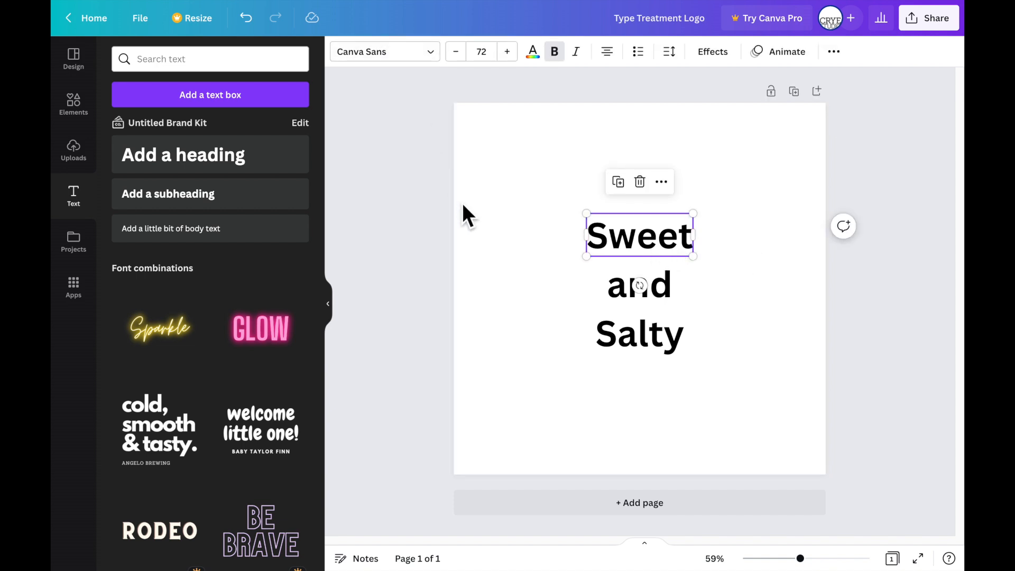
pyautogui.click(439, 60)
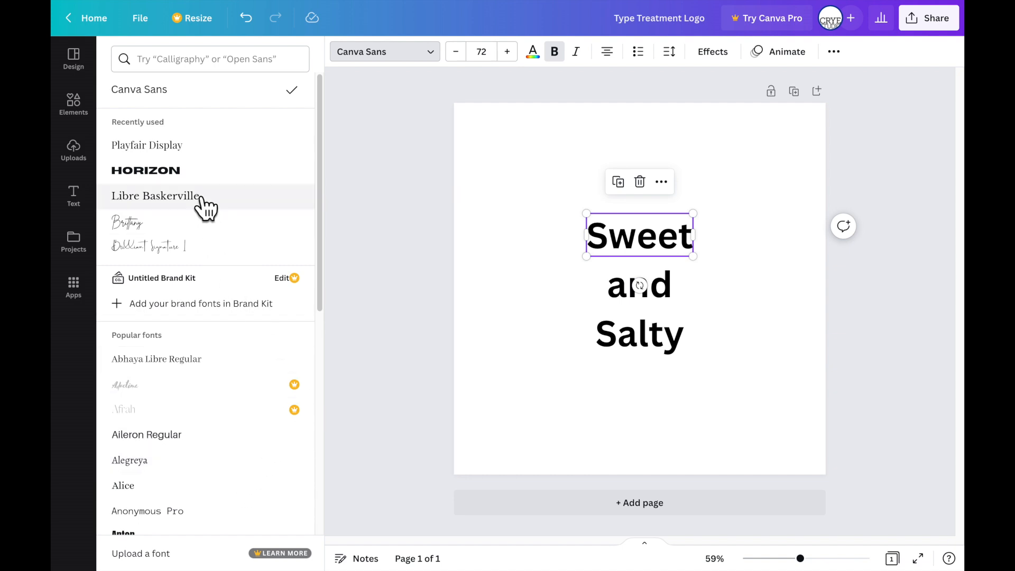
pyautogui.click(192, 205)
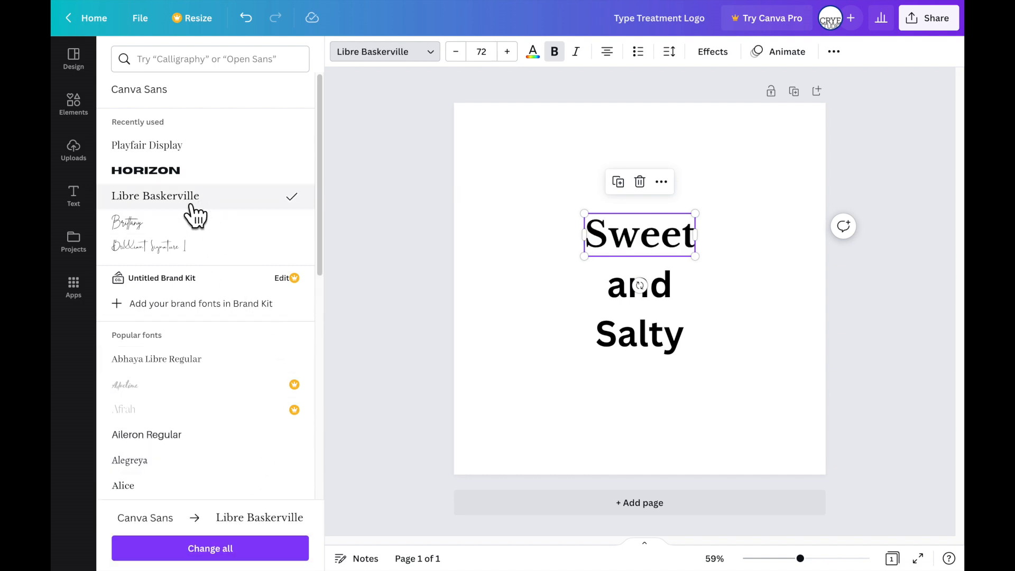
pyautogui.doubleClick(664, 248)
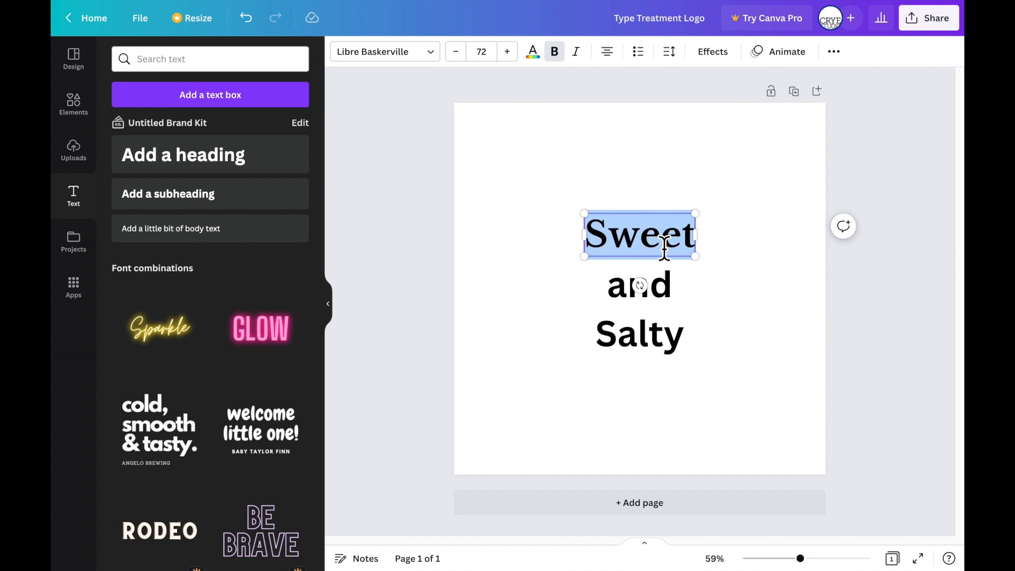
pyautogui.write('SWEET')
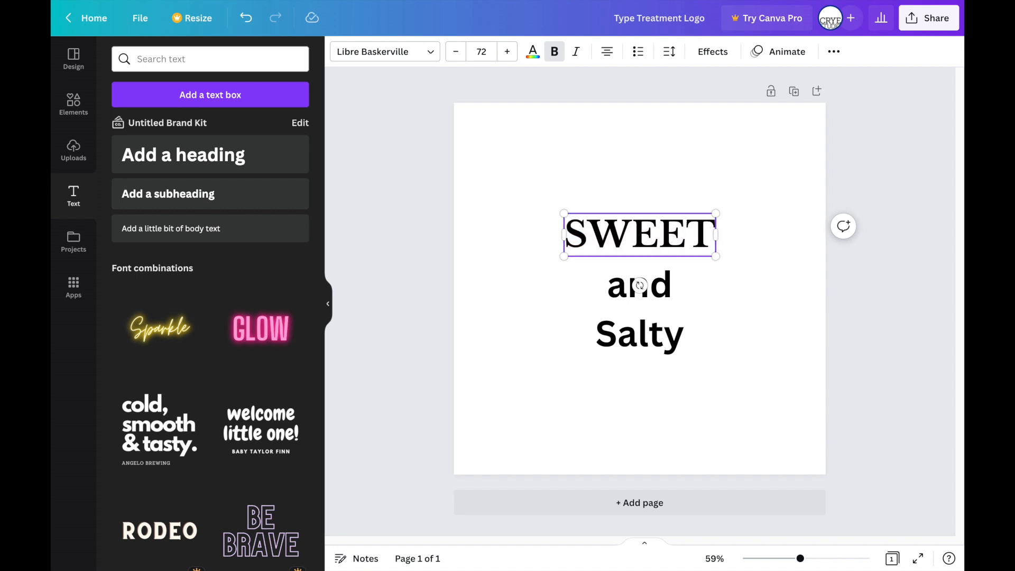
# - Set the "Salty" text to the Horizon font
pyautogui.click(671, 341)
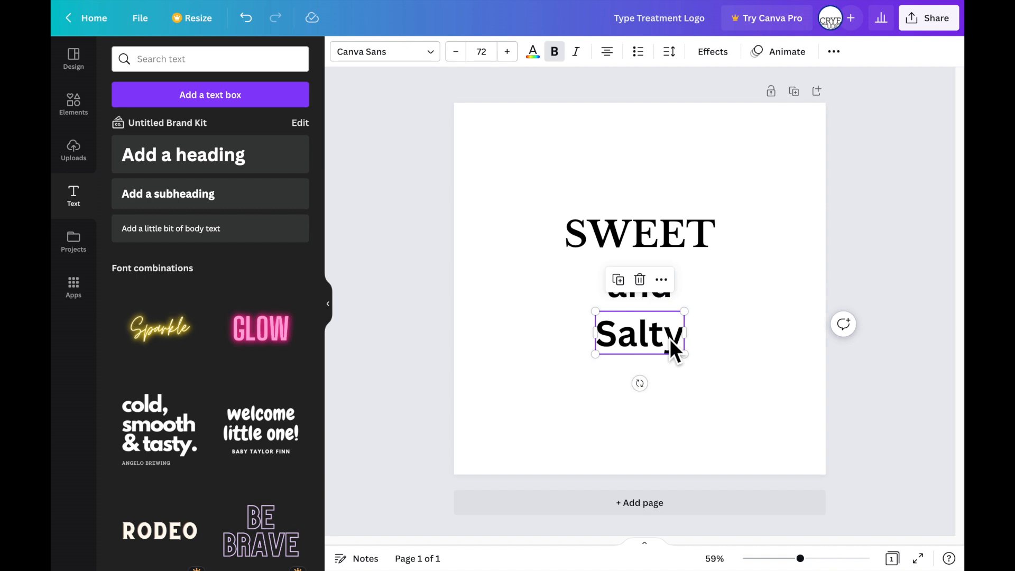
pyautogui.click(437, 59)
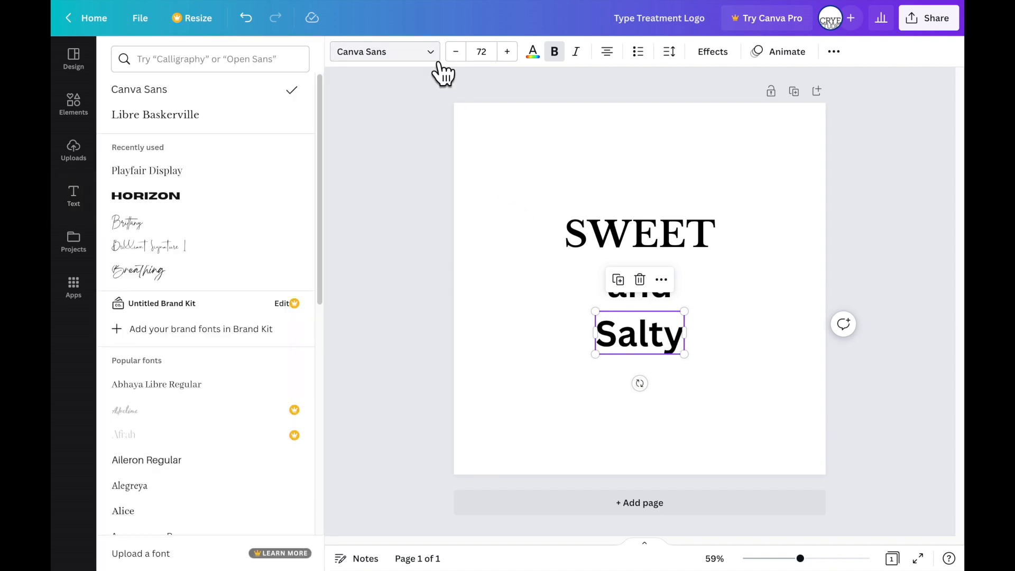
pyautogui.click(180, 201)
pyautogui.click(397, 245)
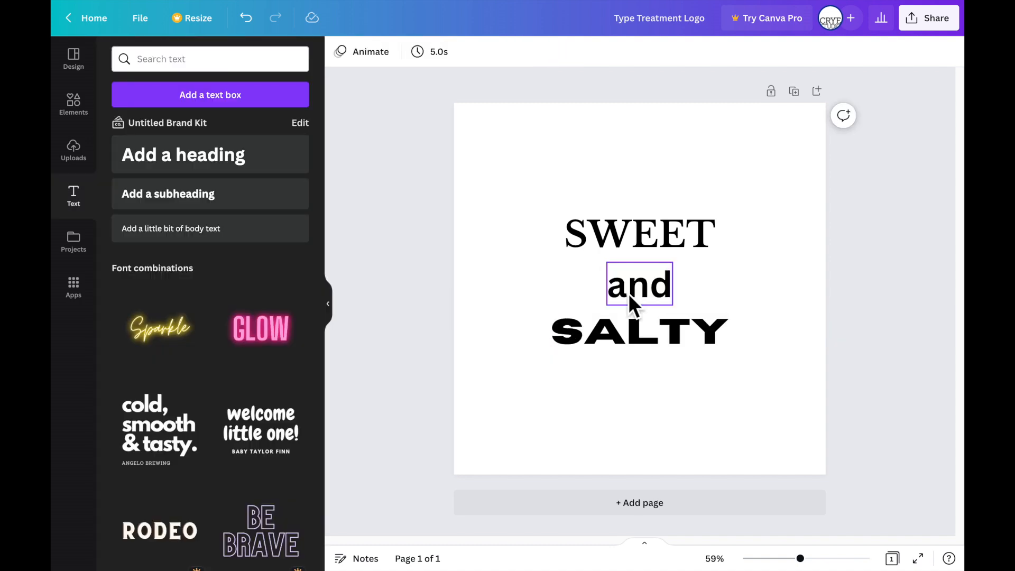
# - Replace the word "and" with "&" and set it to the Playfair Display font
pyautogui.click(628, 293)
pyautogui.click(868, 230)
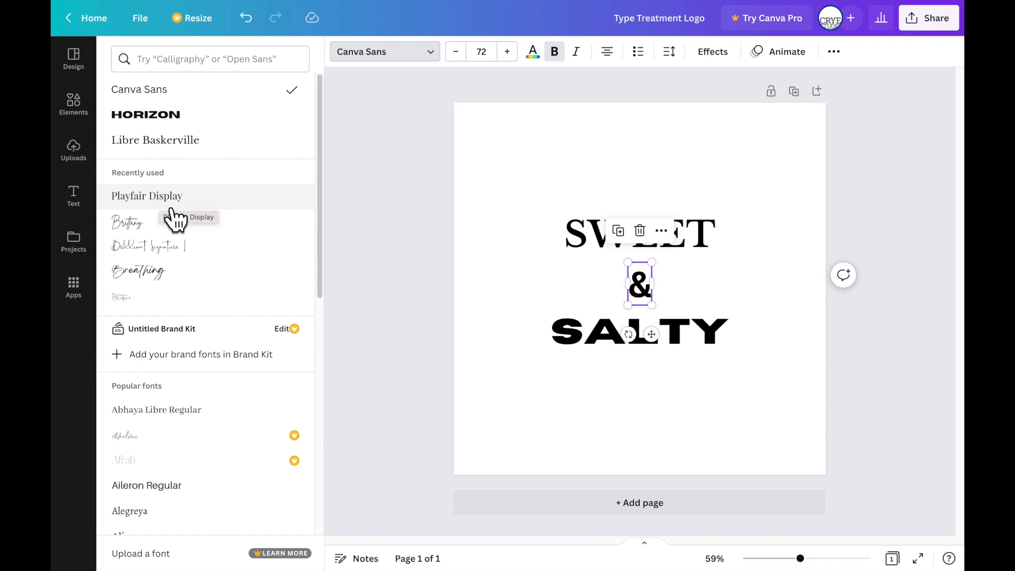
pyautogui.click(175, 217)
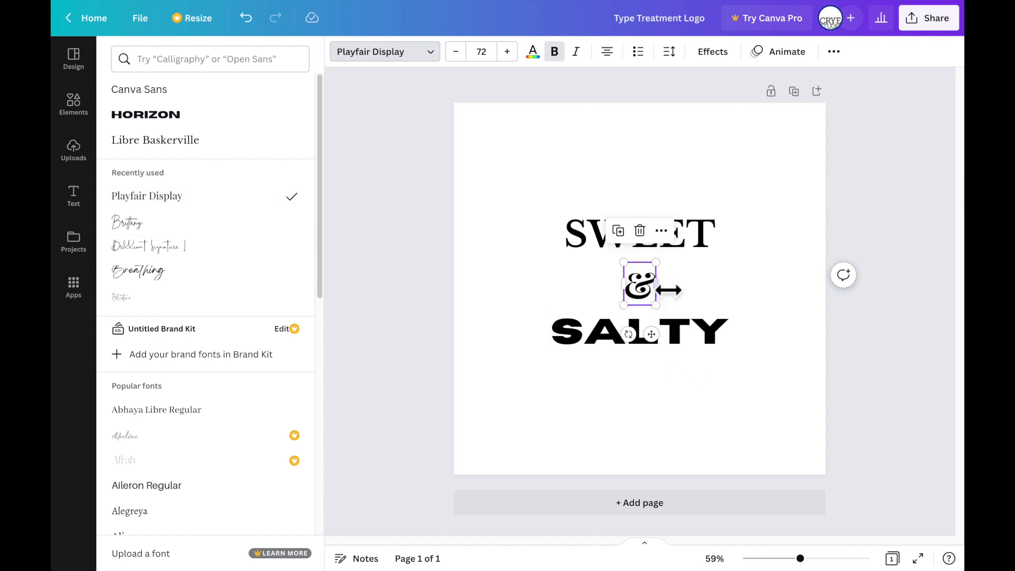
pyautogui.click(805, 380)
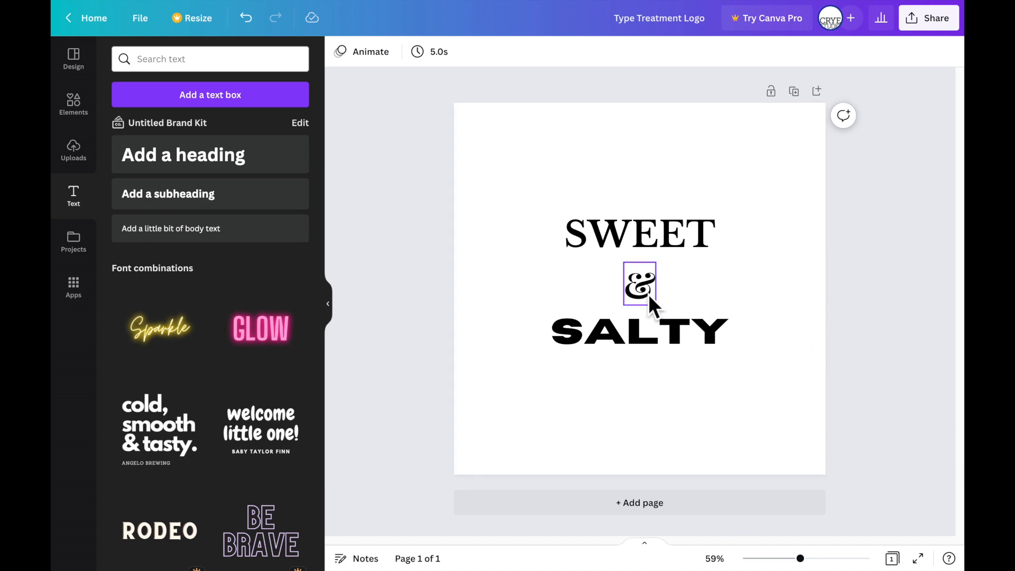
# - Move the ampersand and SALTY upward to tighten the gaps between the stacked words
pyautogui.moveTo(649, 293); pyautogui.dragTo(649, 282)
pyautogui.moveTo(693, 341); pyautogui.dragTo(691, 321)
pyautogui.click(855, 353)
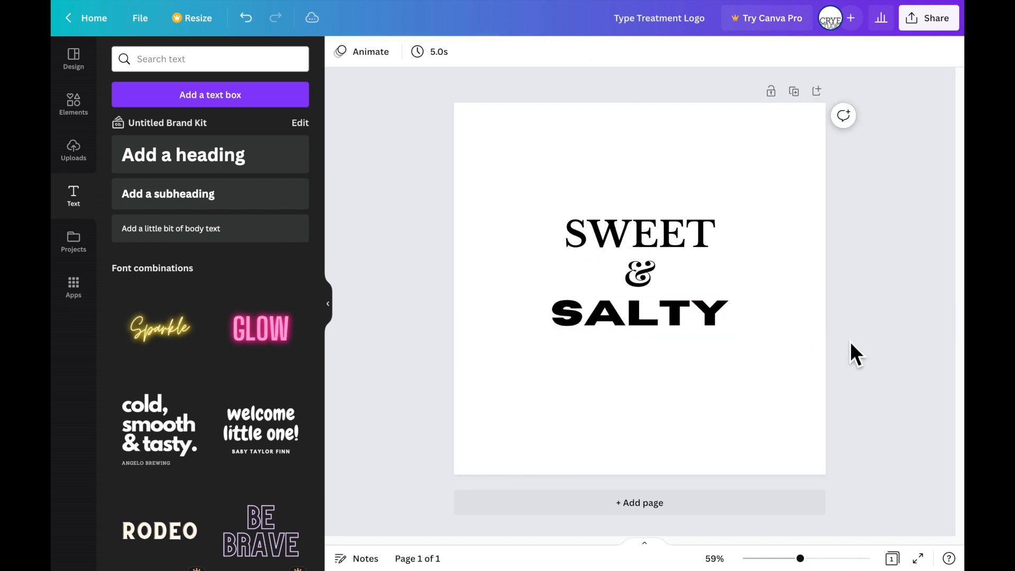
# - Move SWEET down directly above SALTY and place the ampersand at the end of SWEET
pyautogui.click(648, 284)
pyautogui.moveTo(647, 283); pyautogui.dragTo(729, 288)
pyautogui.moveTo(673, 253); pyautogui.dragTo(660, 299)
pyautogui.click(837, 294)
pyautogui.click(691, 319)
pyautogui.click(838, 429)
# - Set the letter spacing of SWEET to -40
pyautogui.click(655, 287)
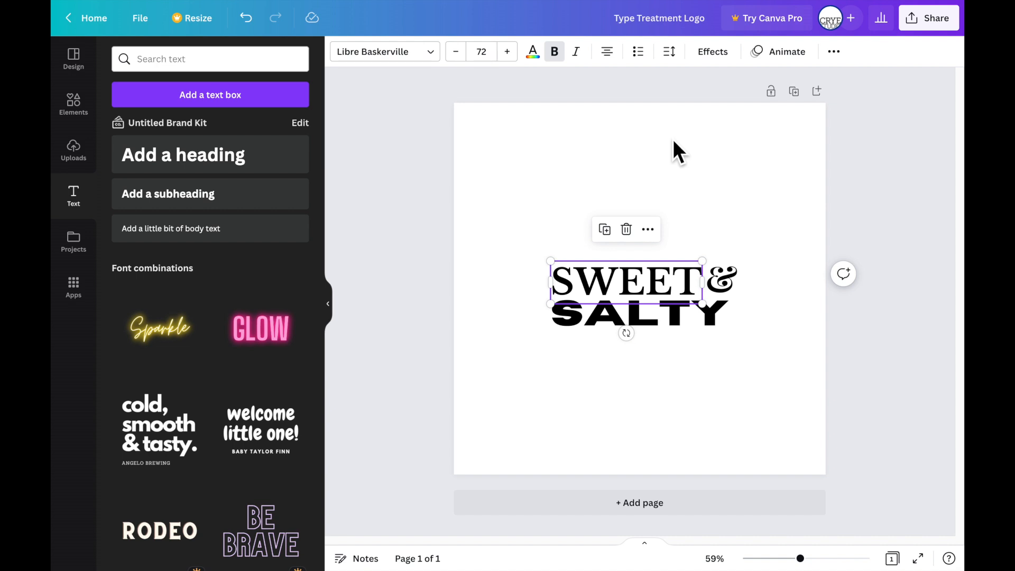
pyautogui.click(676, 58)
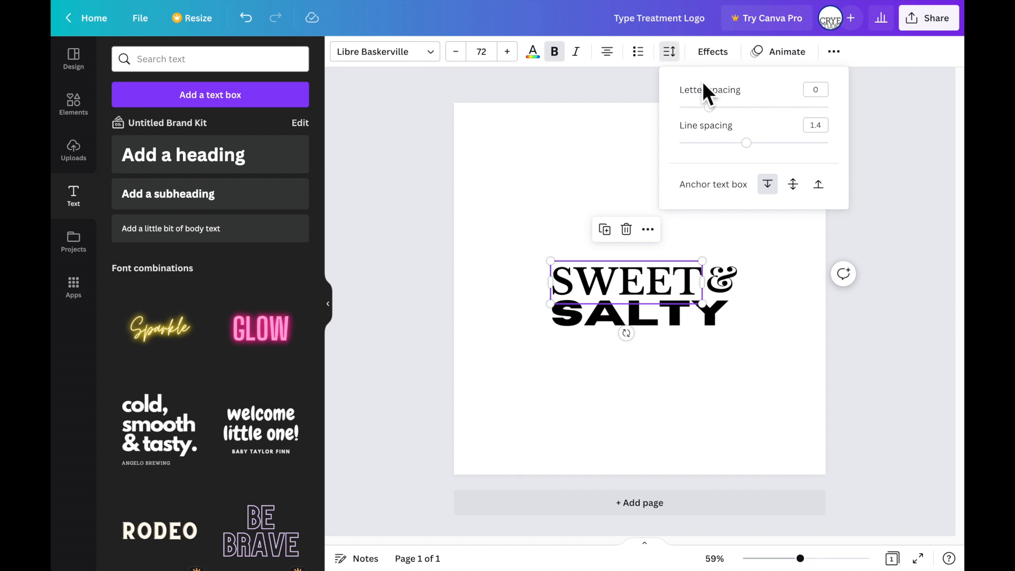
pyautogui.moveTo(719, 115); pyautogui.dragTo(715, 117)
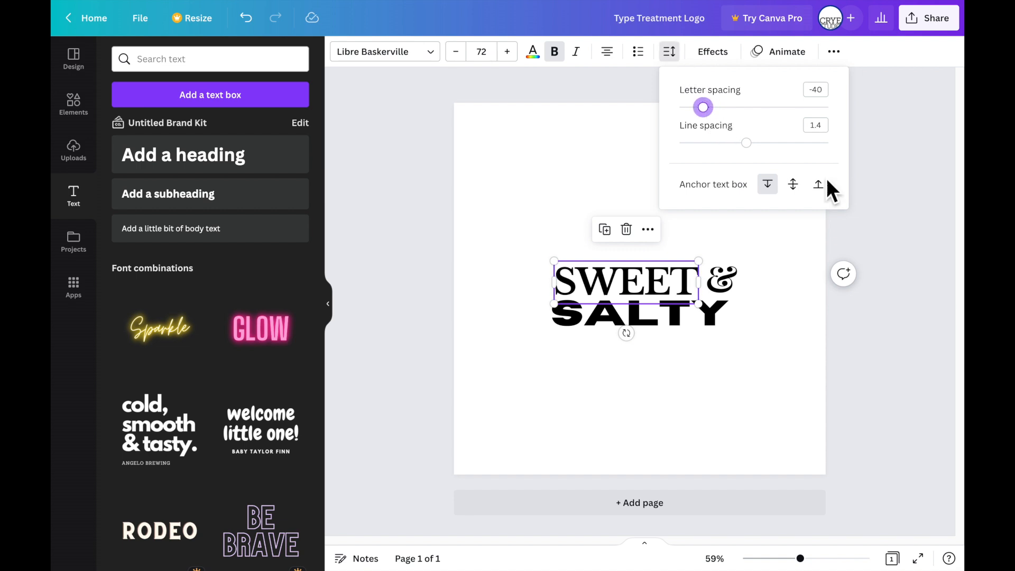
# - Slightly reduce the letter spacing of SALTY and shift the word a little to the right
pyautogui.click(709, 320)
pyautogui.click(669, 51)
pyautogui.moveTo(709, 106); pyautogui.dragTo(706, 106)
pyautogui.moveTo(671, 321); pyautogui.dragTo(673, 322)
pyautogui.click(871, 259)
# - Move the ampersand closer to SWEET so its right edge lines up with the end of SALTY
pyautogui.moveTo(738, 275); pyautogui.dragTo(732, 283)
pyautogui.click(696, 286)
pyautogui.click(861, 258)
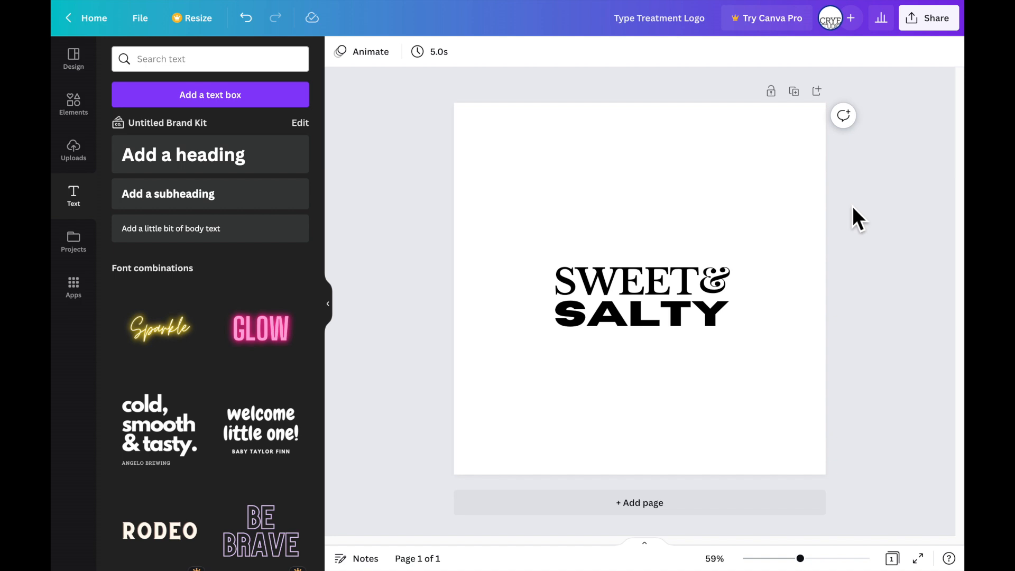
# - Slightly reduce the font size of SWEET and realign it and the ampersand with the edges of SALTY
pyautogui.click(656, 279)
pyautogui.click(456, 53)
pyautogui.click(457, 52)
pyautogui.click(457, 52)
pyautogui.moveTo(655, 284); pyautogui.dragTo(653, 289)
pyautogui.click(715, 279)
pyautogui.click(884, 190)
pyautogui.moveTo(730, 282); pyautogui.dragTo(728, 284)
pyautogui.click(884, 199)
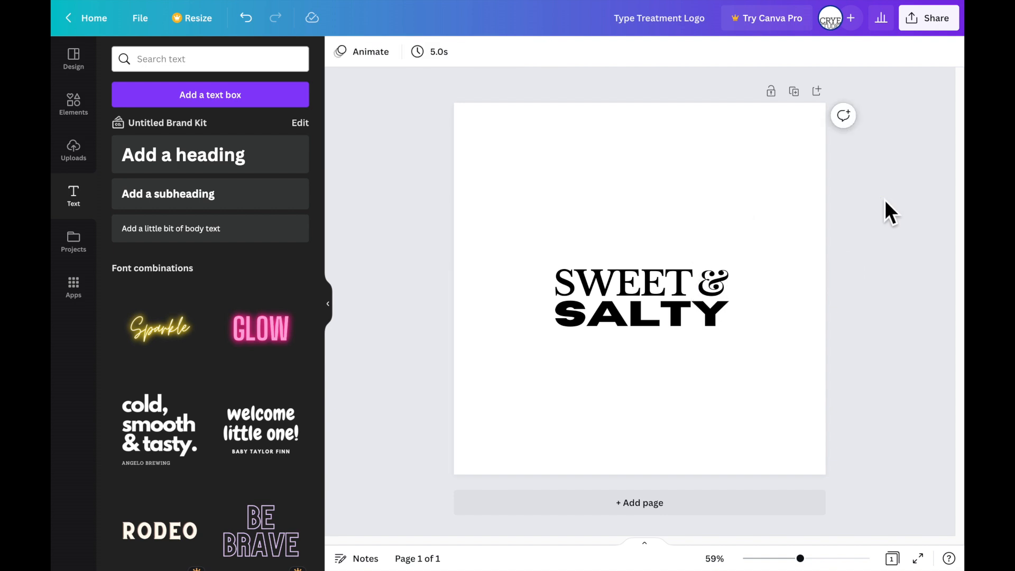
# - Enlarge the ampersand to font size 92
pyautogui.click(727, 283)
pyautogui.click(508, 52)
pyautogui.click(508, 52)
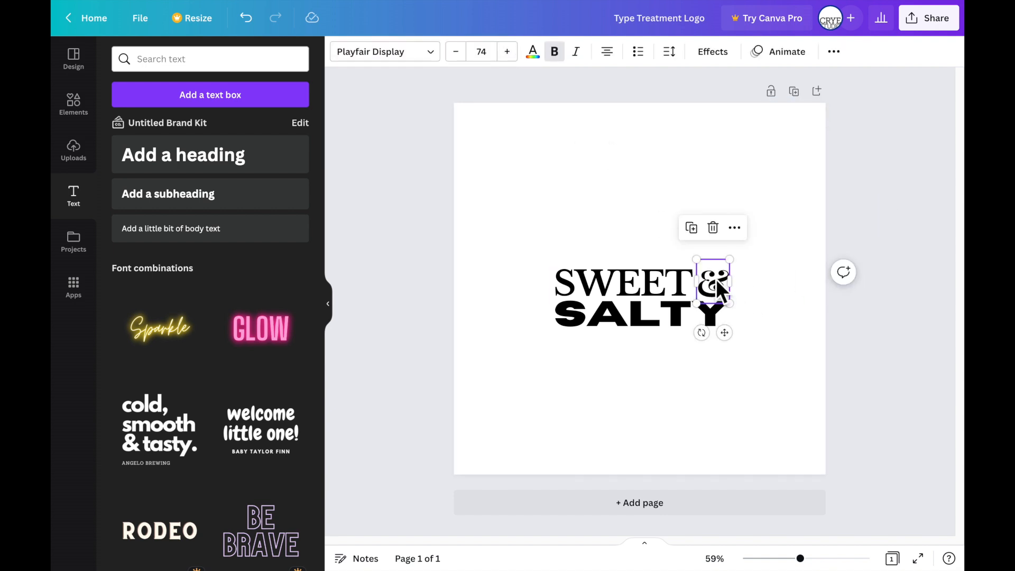
pyautogui.click(508, 52)
pyautogui.click(507, 52)
pyautogui.click(508, 52)
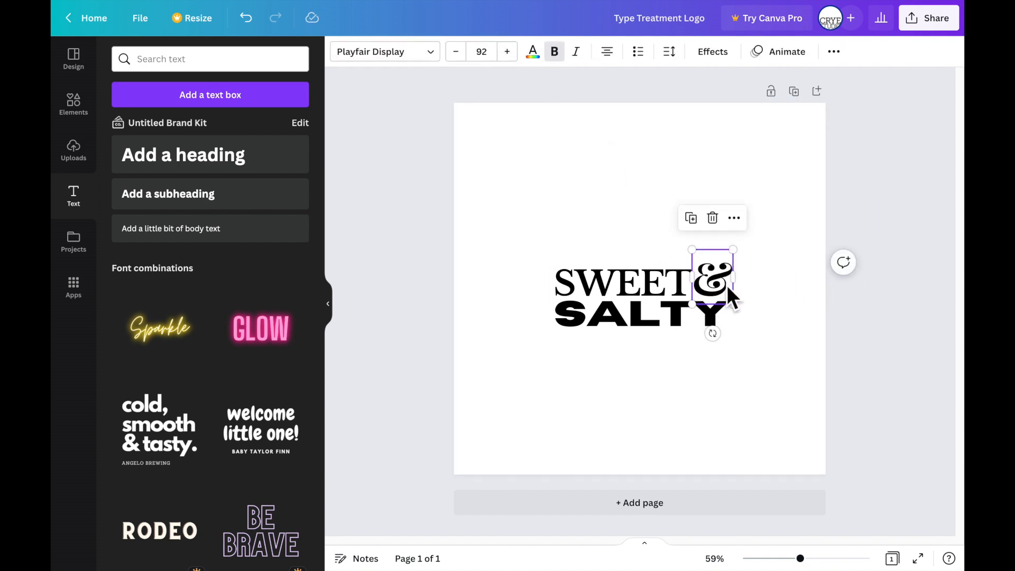
pyautogui.click(723, 288)
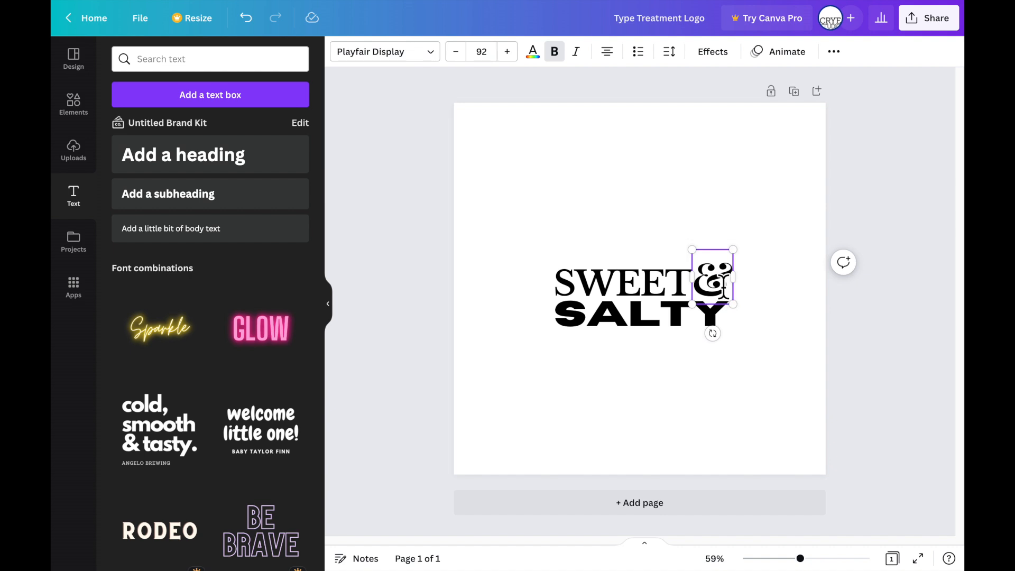
pyautogui.moveTo(229, 11)
pyautogui.click(738, 222)
pyautogui.click(717, 278)
pyautogui.click(507, 52)
pyautogui.click(745, 185)
pyautogui.click(726, 280)
# - Set the font size of SWEET to 67 and align its left edge with SALTY
pyautogui.click(651, 283)
pyautogui.click(456, 51)
pyautogui.click(456, 51)
pyautogui.moveTo(641, 295); pyautogui.dragTo(637, 295)
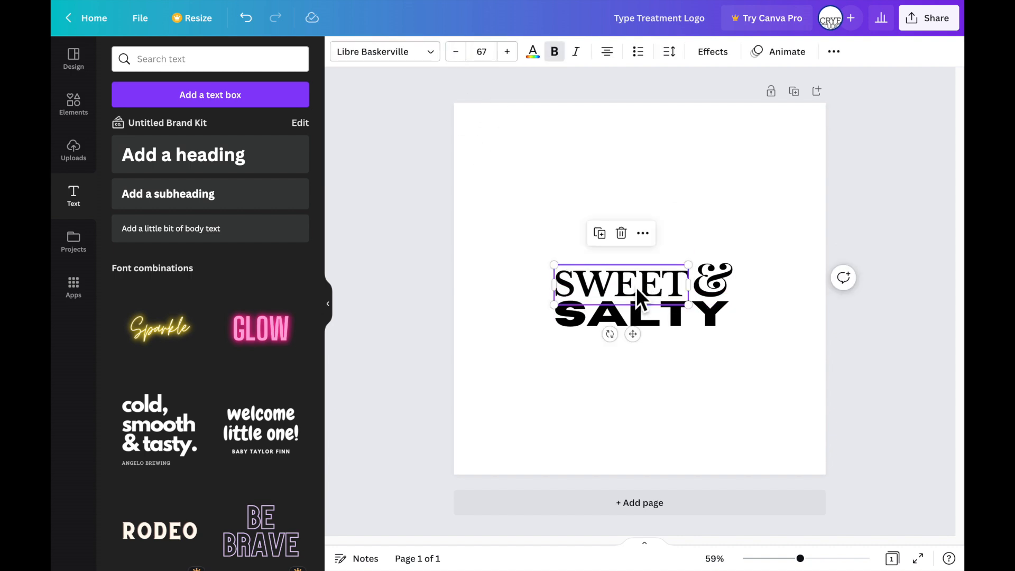
pyautogui.click(882, 222)
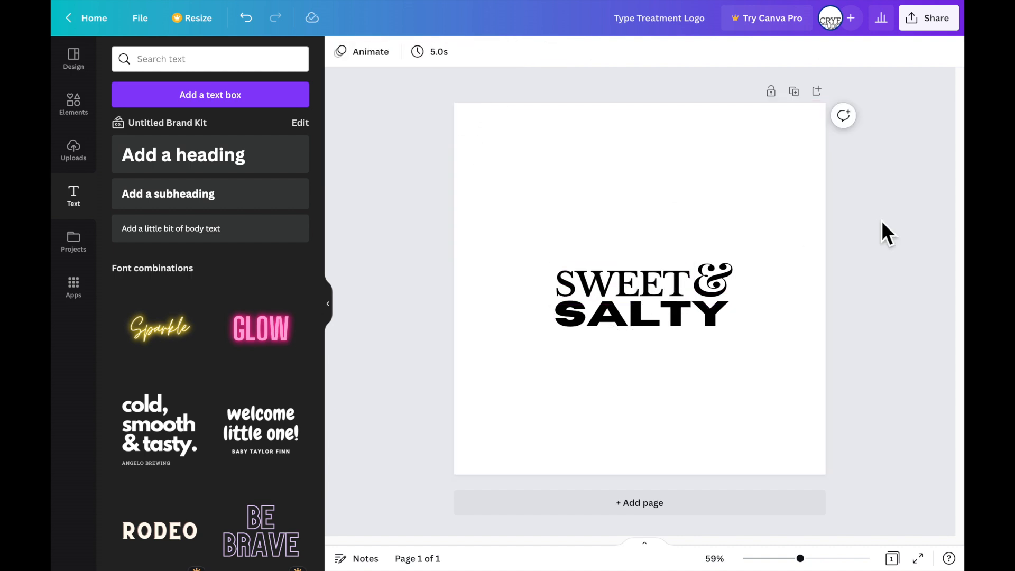
# - Nudge SWEET and the ampersand together slightly upward, away from SALTY
pyautogui.click(631, 277)
pyautogui.keyDown('shift'); pyautogui.click(712, 281); pyautogui.keyUp('shift')
pyautogui.press('Up')
pyautogui.press('Up')
pyautogui.press('Up')
pyautogui.press('Up')
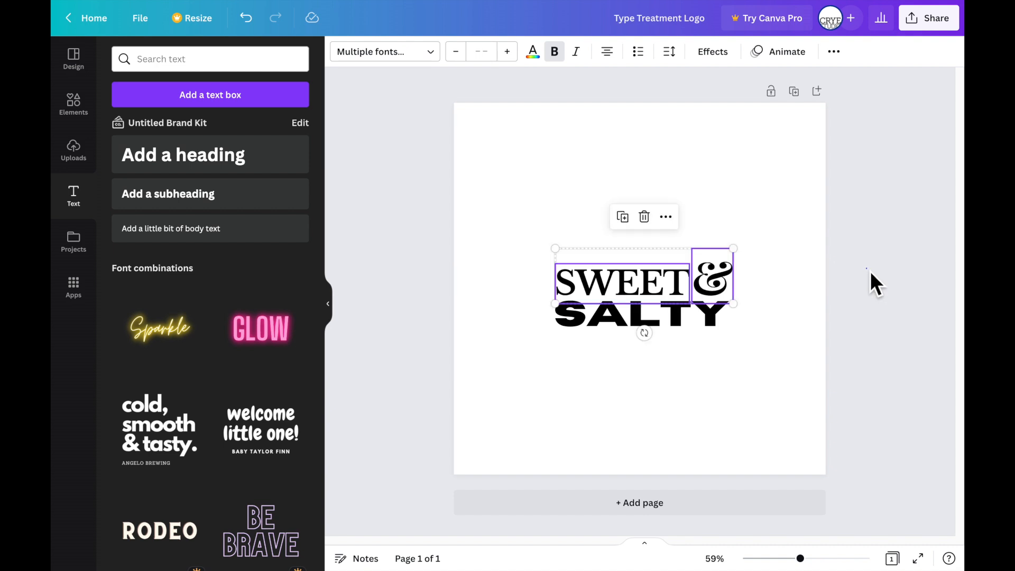
pyautogui.click(870, 271)
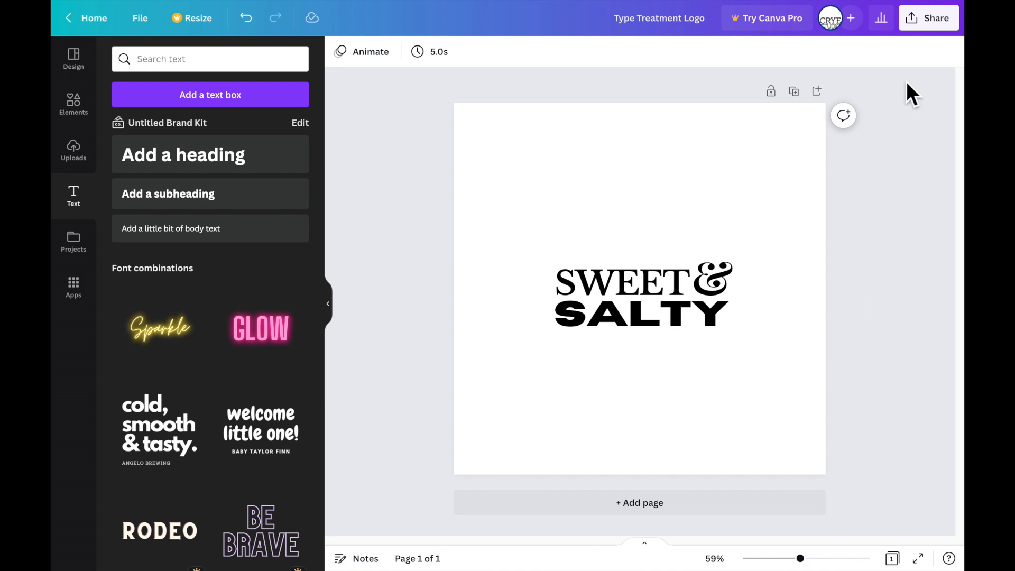
# - Download the logo design as a PNG file
pyautogui.click(942, 26)
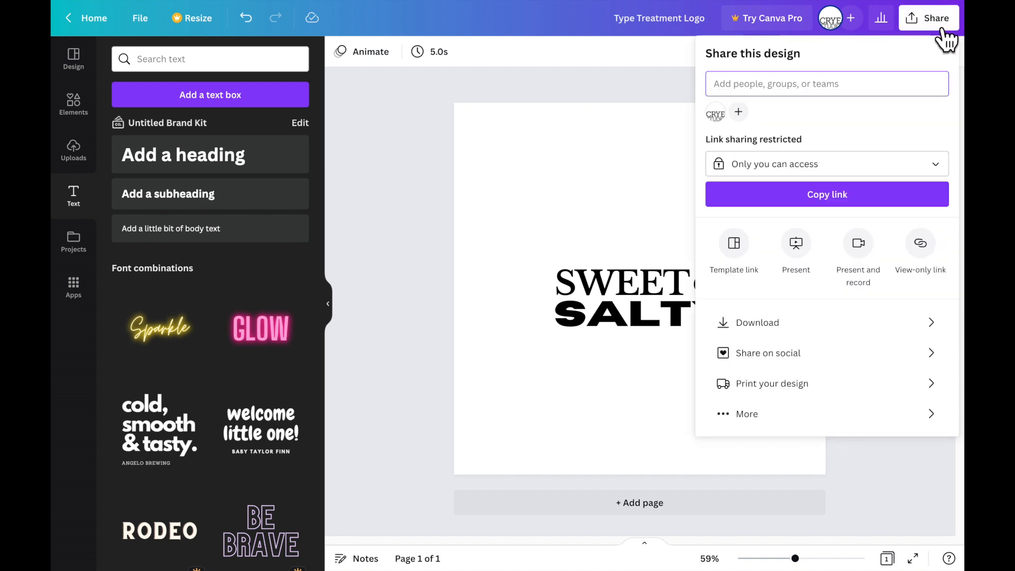
pyautogui.click(815, 331)
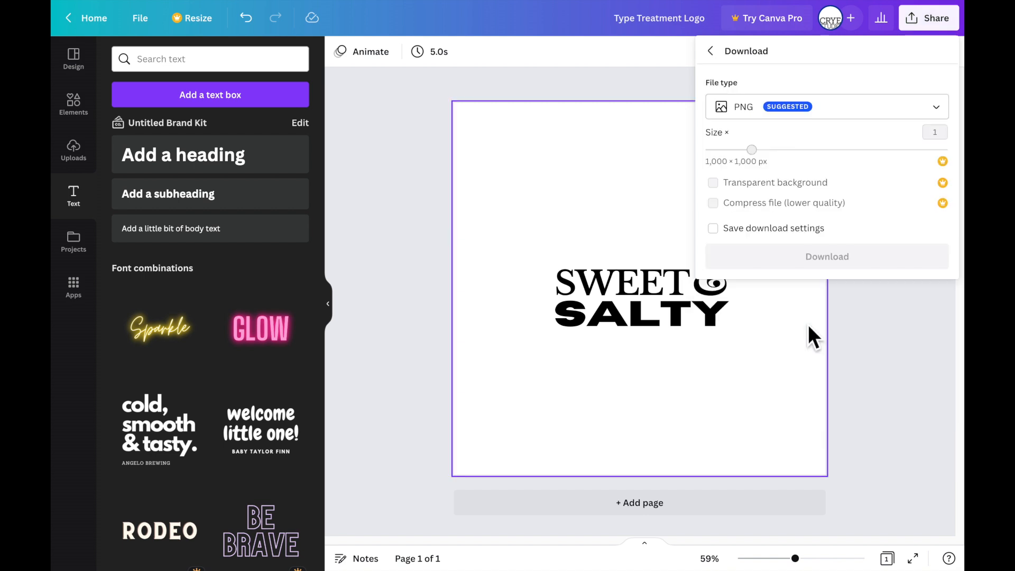
pyautogui.click(885, 111)
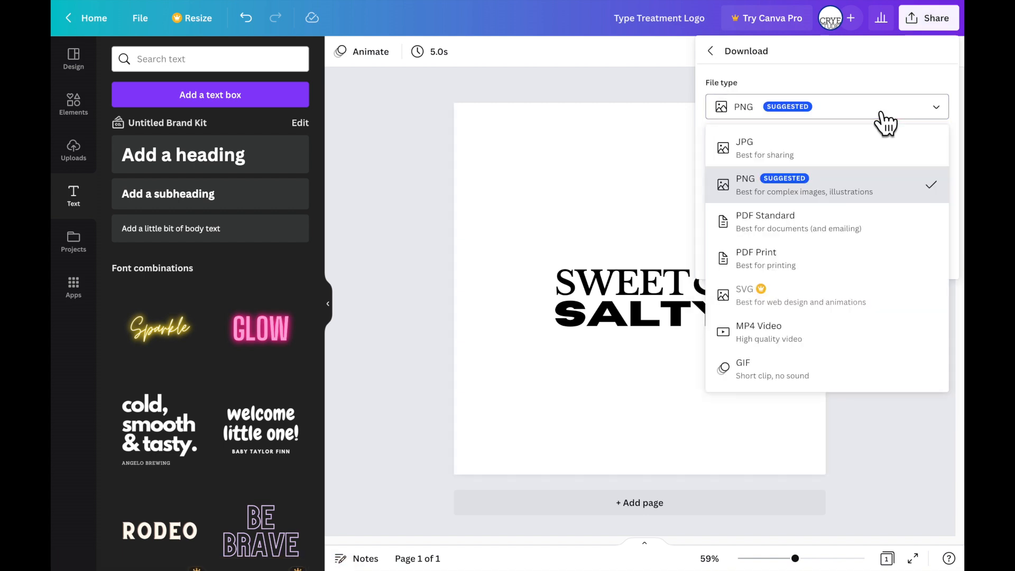
pyautogui.click(846, 204)
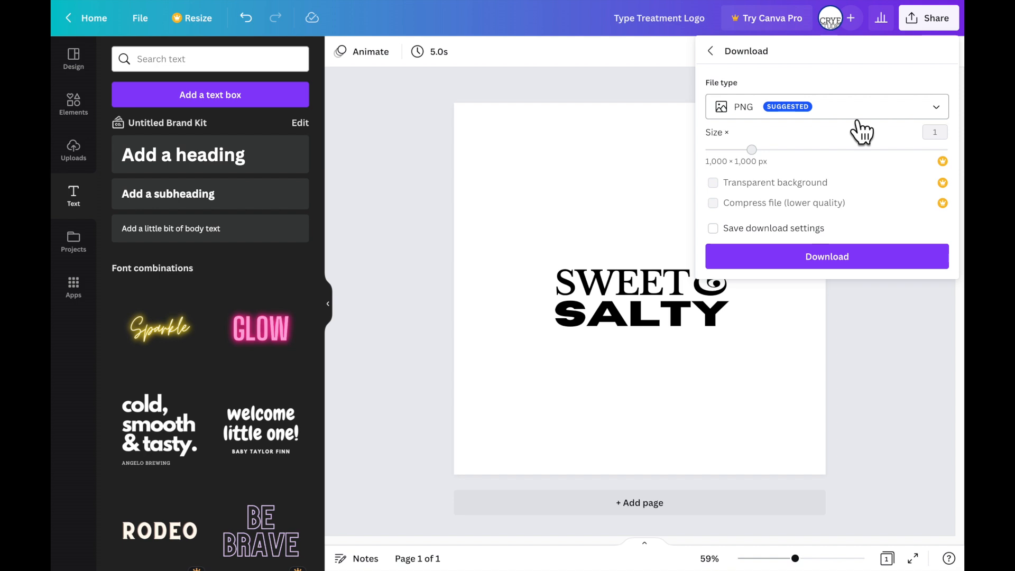
pyautogui.click(851, 257)
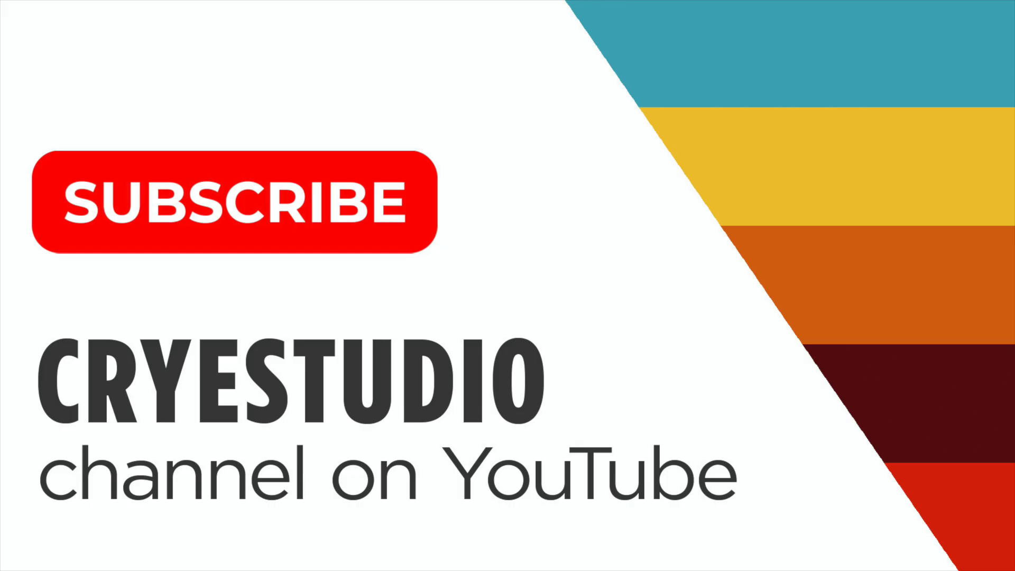